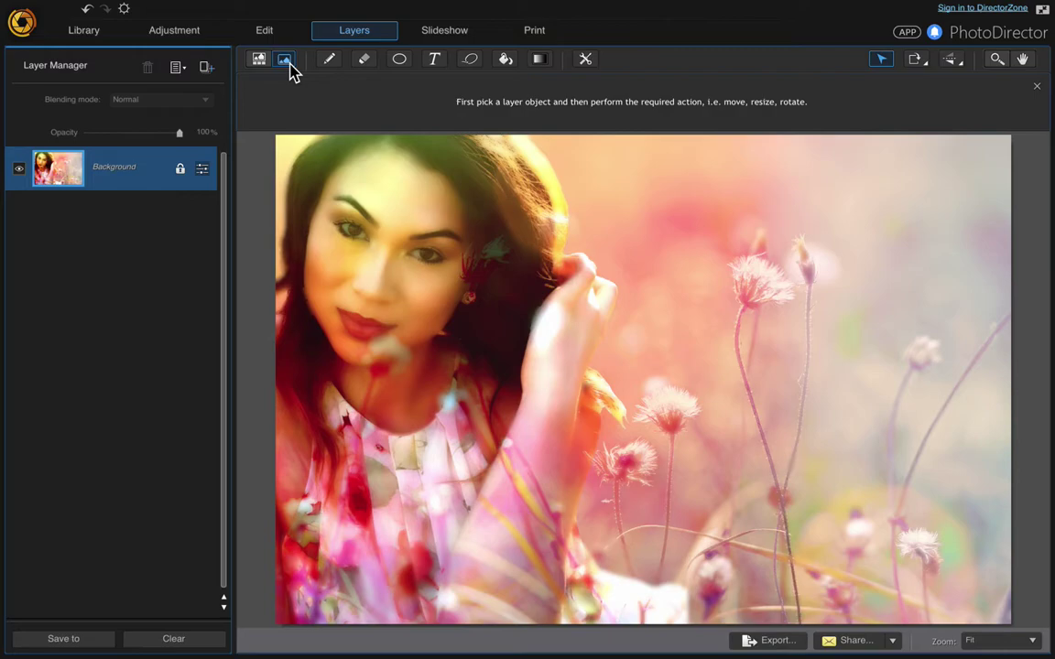
# Add woman-stands-in-praise.jpg as a new photo layer.
pyautogui.click(206, 70)
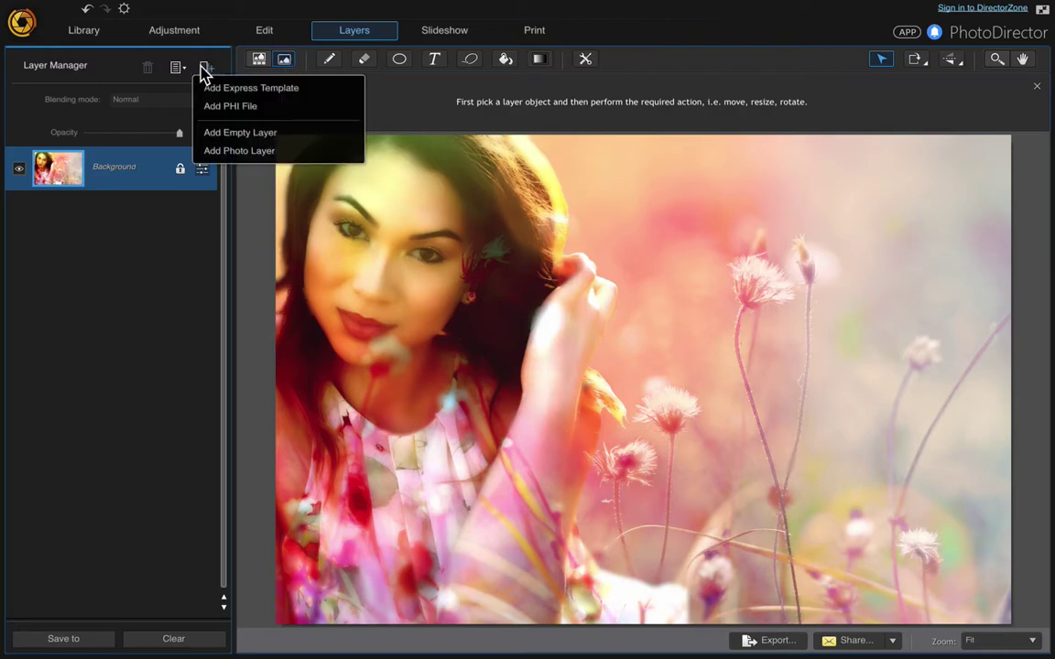
pyautogui.click(229, 152)
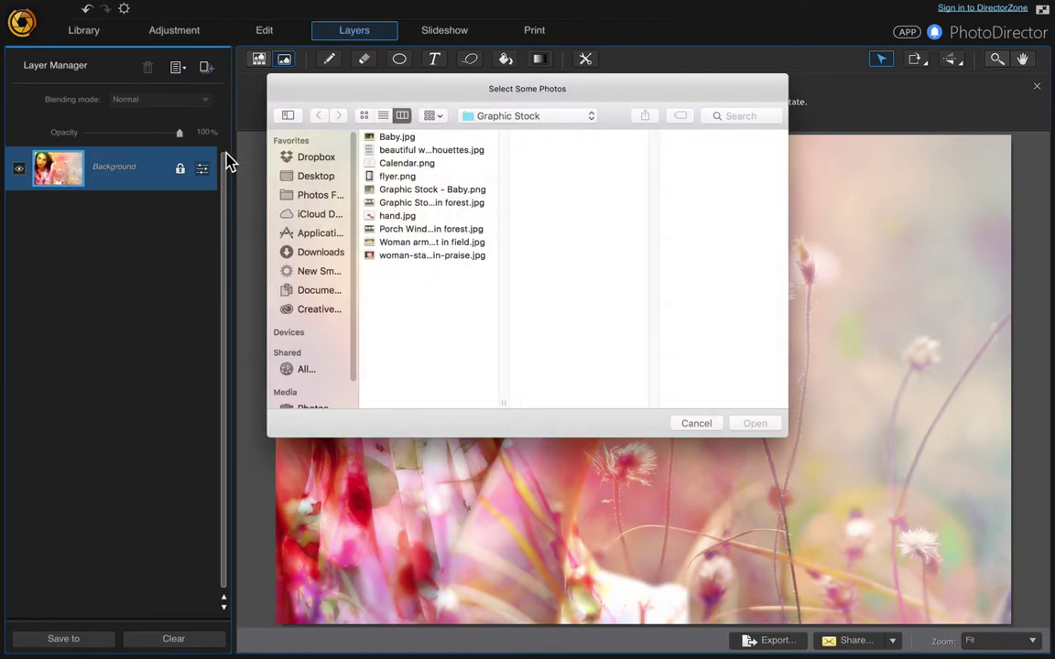
pyautogui.doubleClick(433, 256)
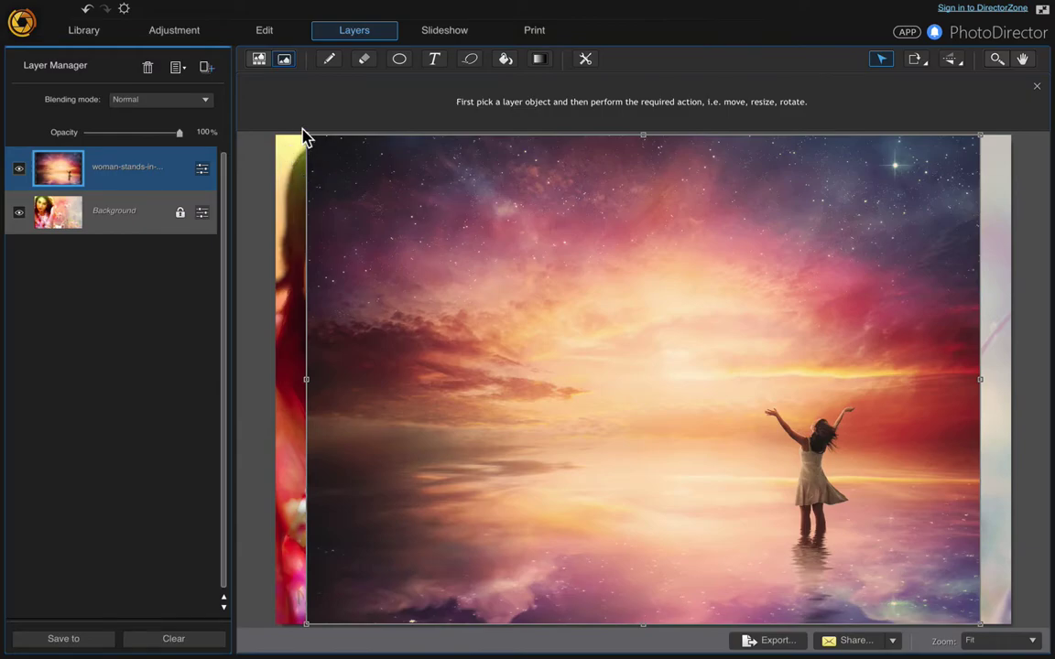
# Stretch the sunset layer's corners so it covers the whole canvas.
pyautogui.moveTo(306, 136); pyautogui.dragTo(243, 95)
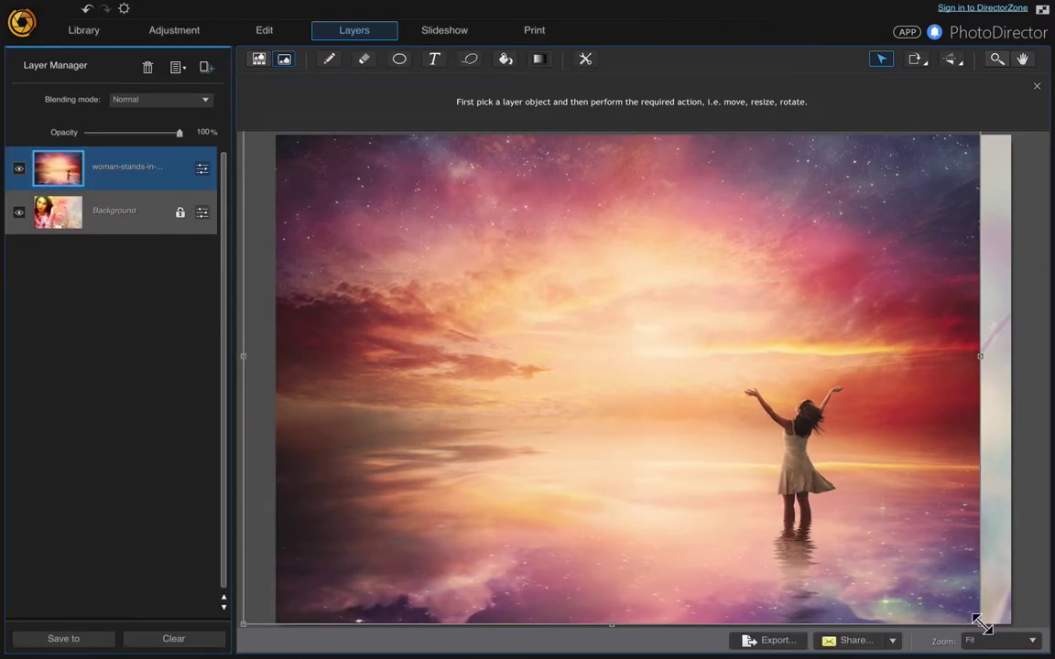
pyautogui.moveTo(980, 622); pyautogui.dragTo(1037, 650)
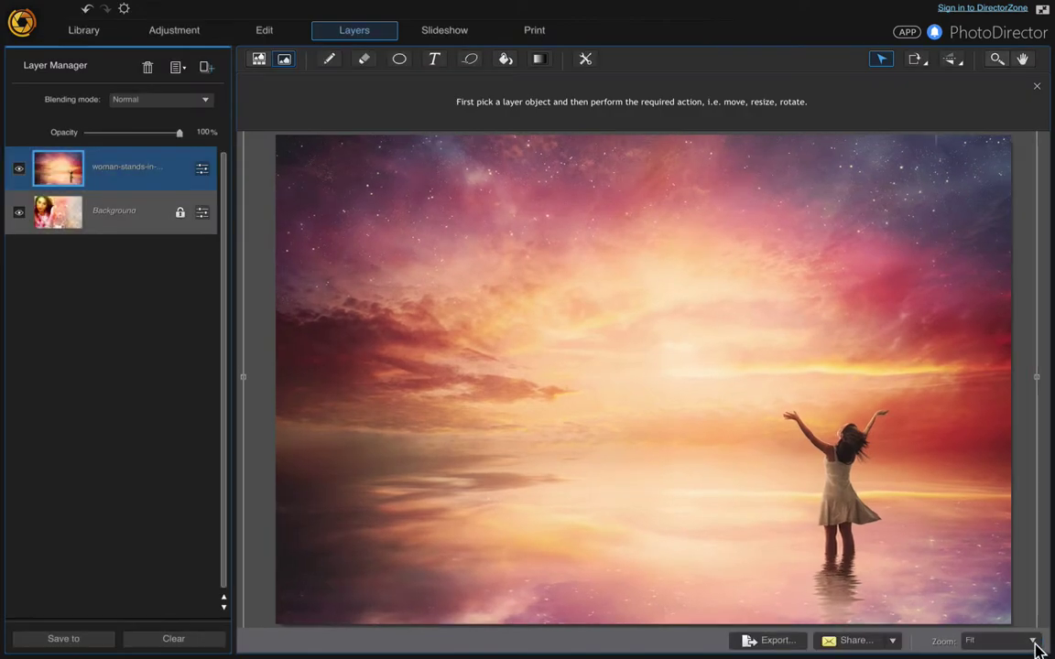
pyautogui.click(194, 214)
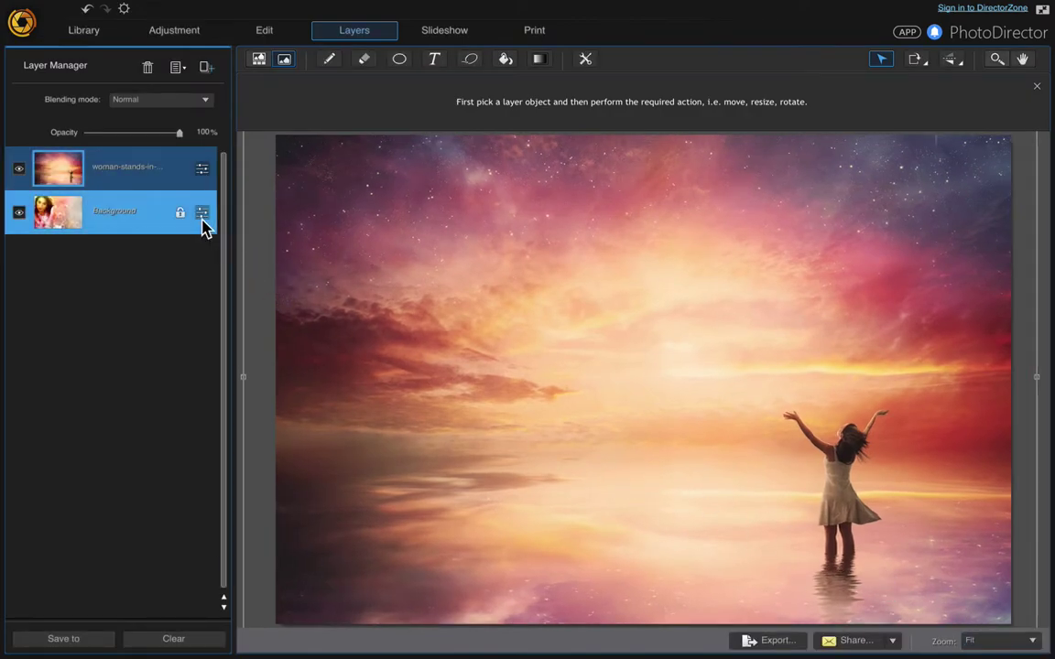
# Duplicate the Background layer and move the copy to the top of the stack.
pyautogui.rightClick(126, 215)
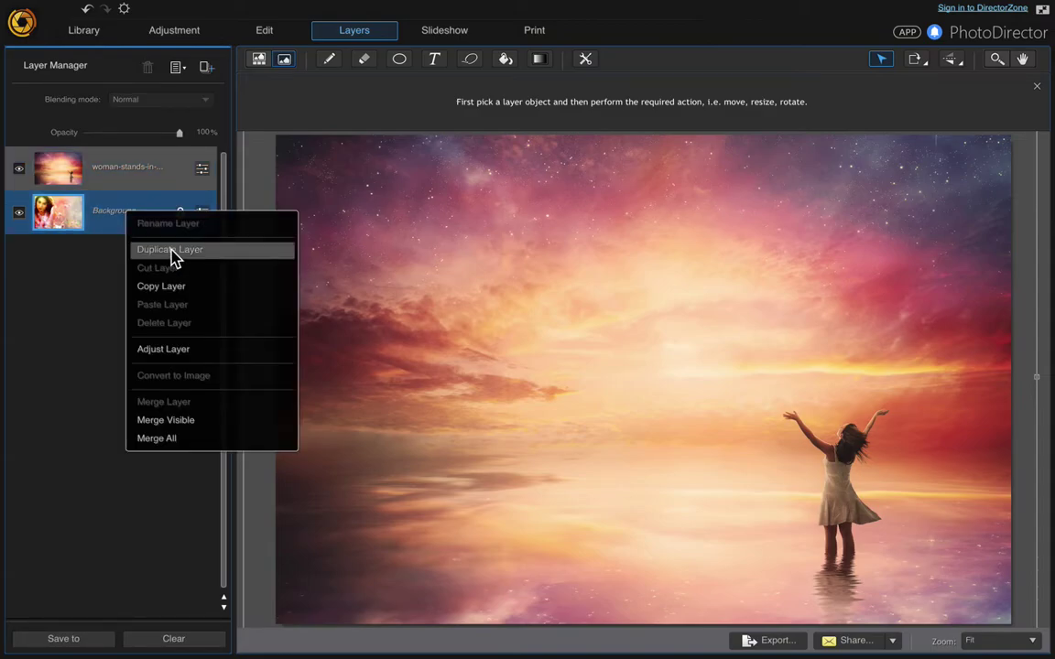
pyautogui.click(175, 253)
pyautogui.click(170, 252)
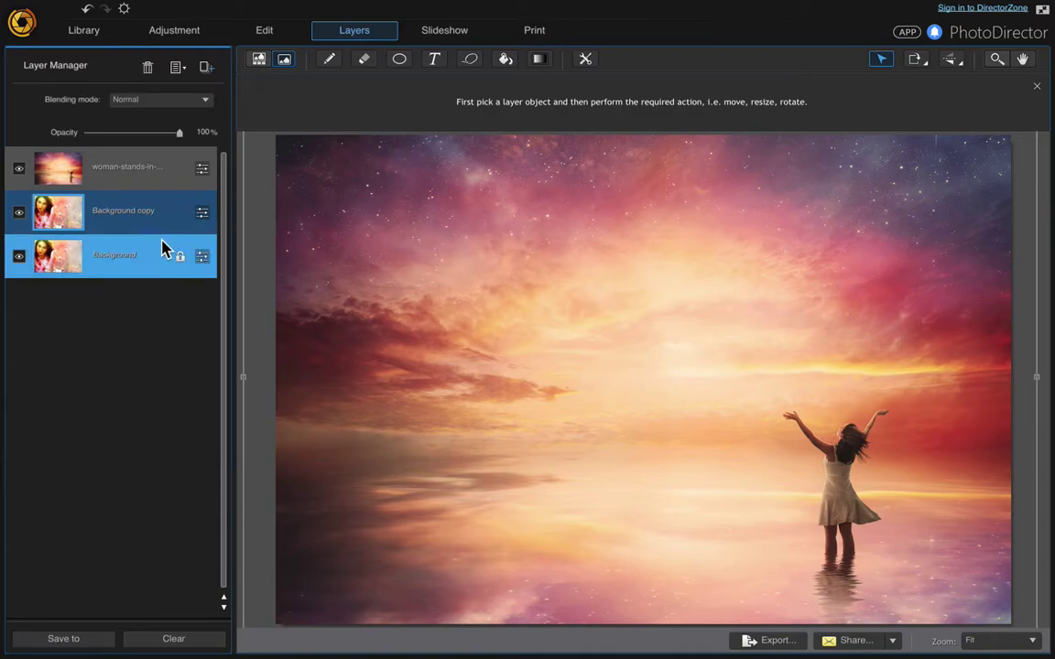
pyautogui.click(136, 218)
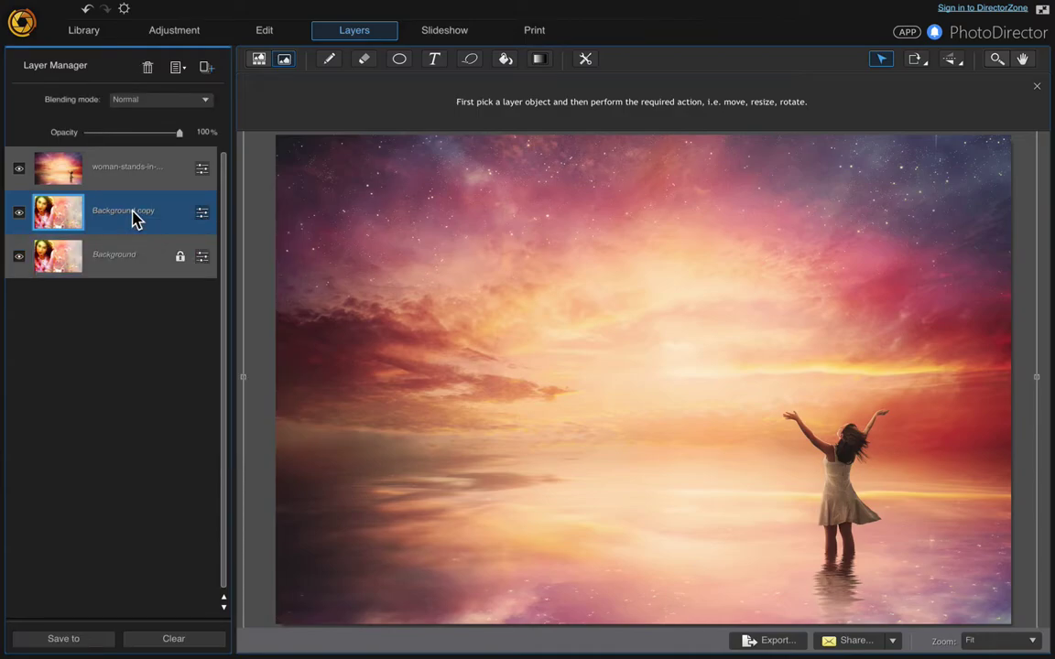
pyautogui.moveTo(135, 218); pyautogui.dragTo(135, 152)
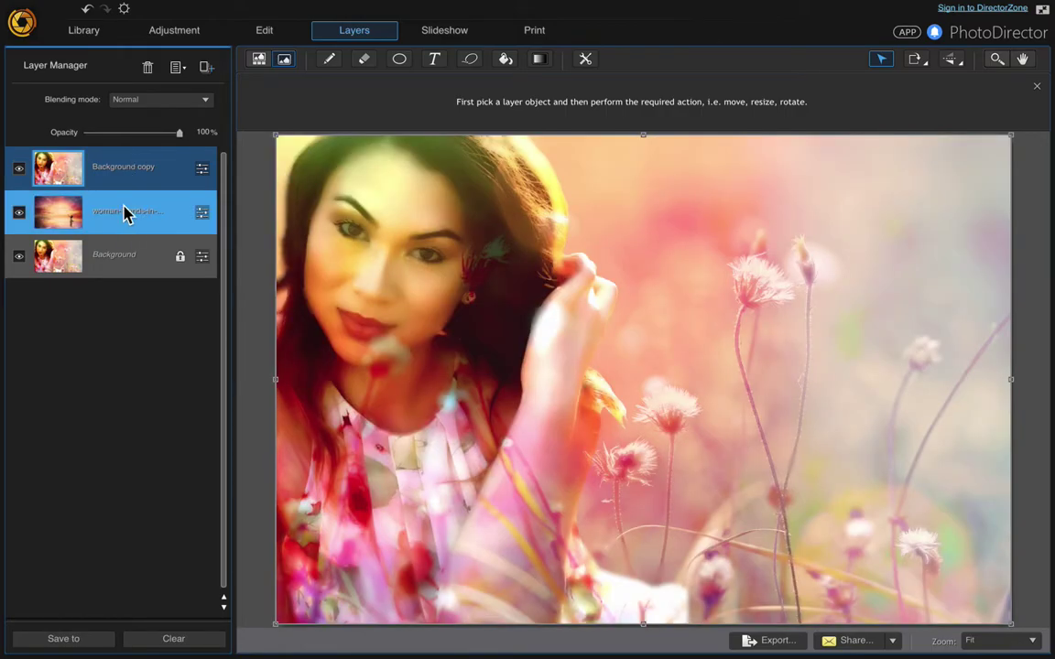
# Hide the Background copy layer and select the sunset layer.
pyautogui.click(19, 170)
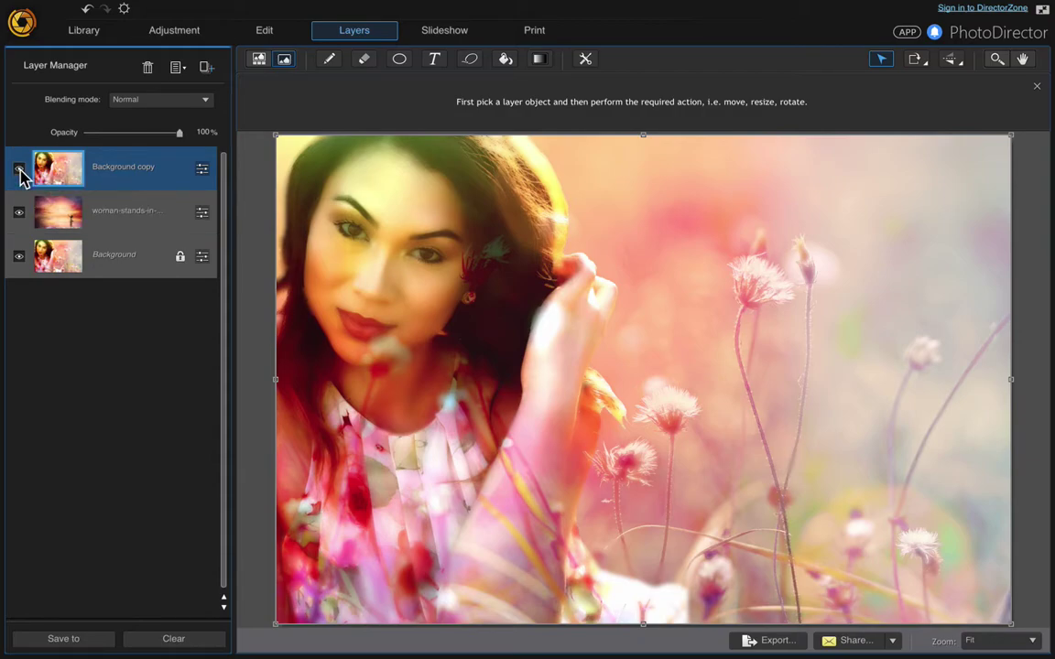
pyautogui.click(85, 211)
pyautogui.click(106, 220)
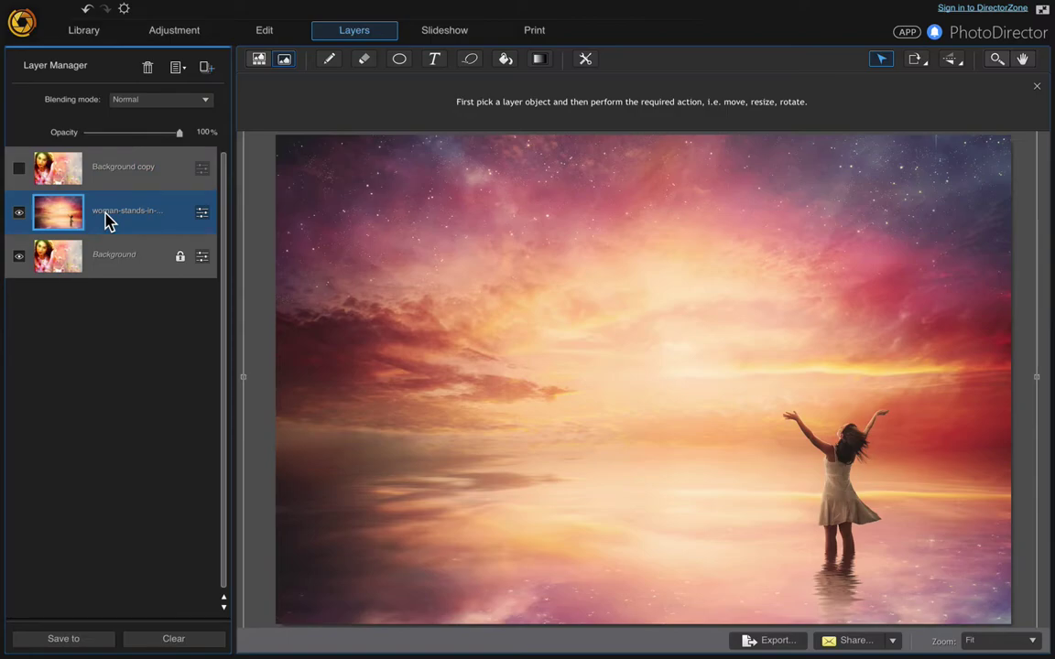
# Set the Gradient tool to Foreground to transparent style with white as the foreground colour.
pyautogui.click(542, 60)
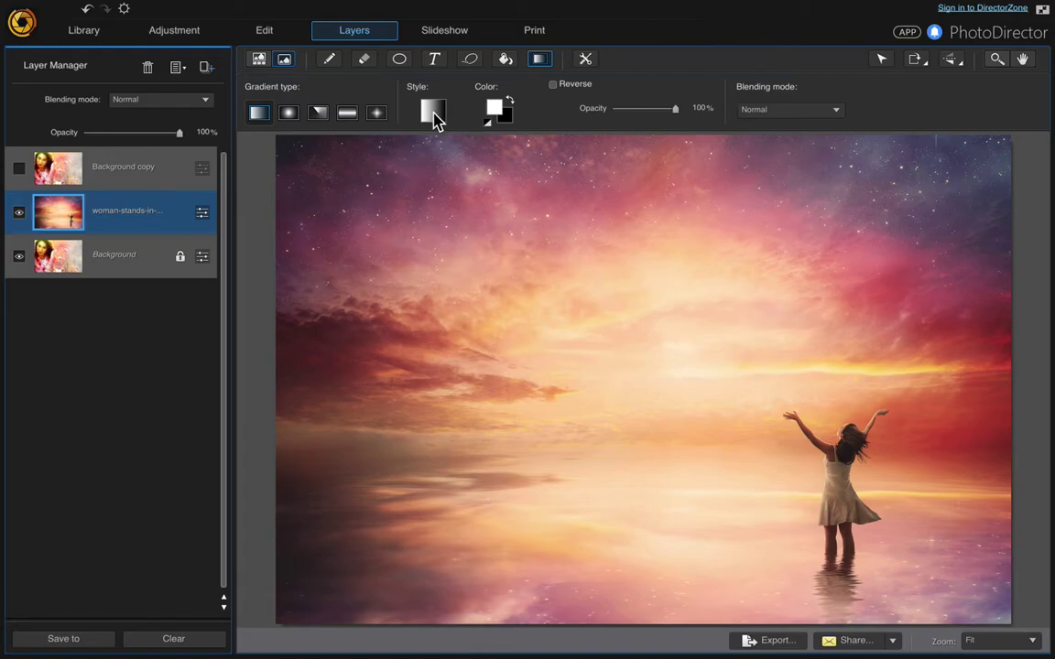
pyautogui.click(435, 117)
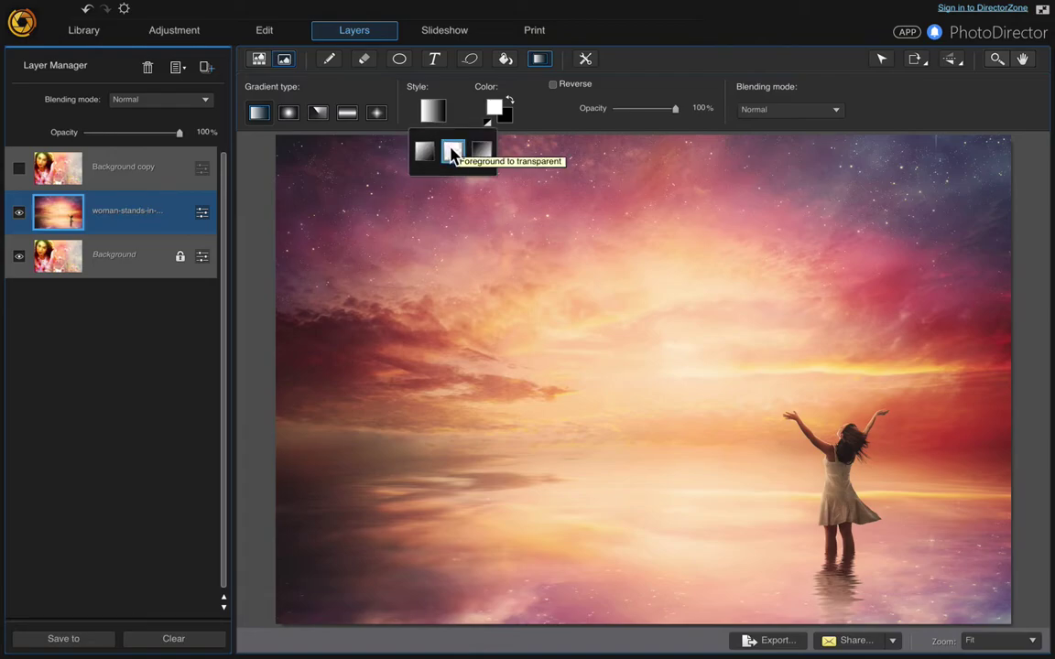
pyautogui.click(453, 152)
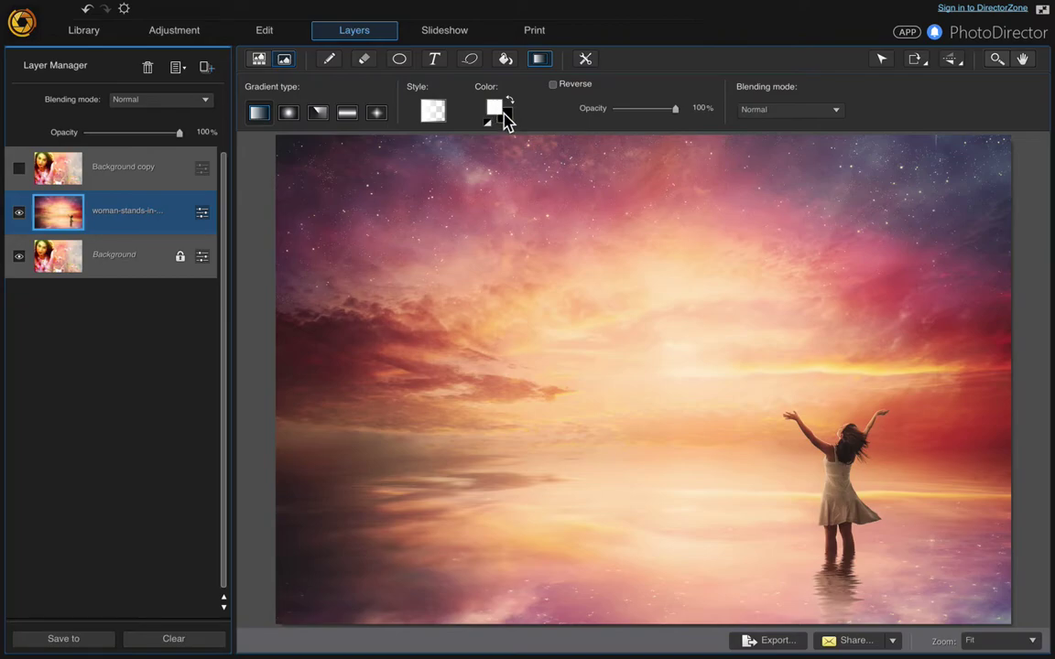
pyautogui.click(509, 99)
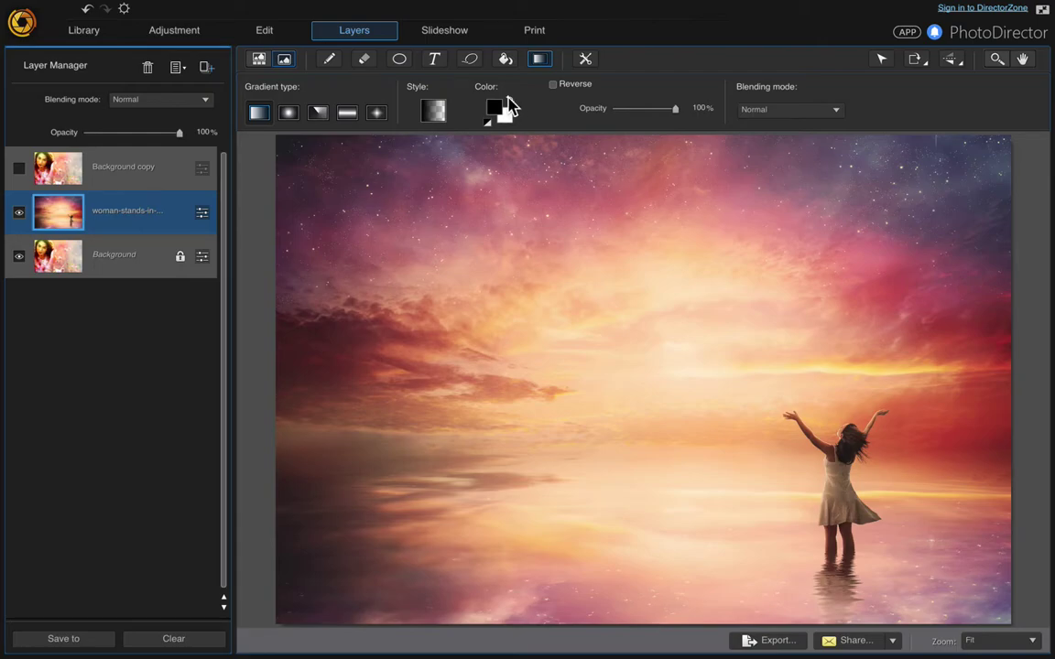
pyautogui.click(508, 98)
pyautogui.moveTo(499, 111)
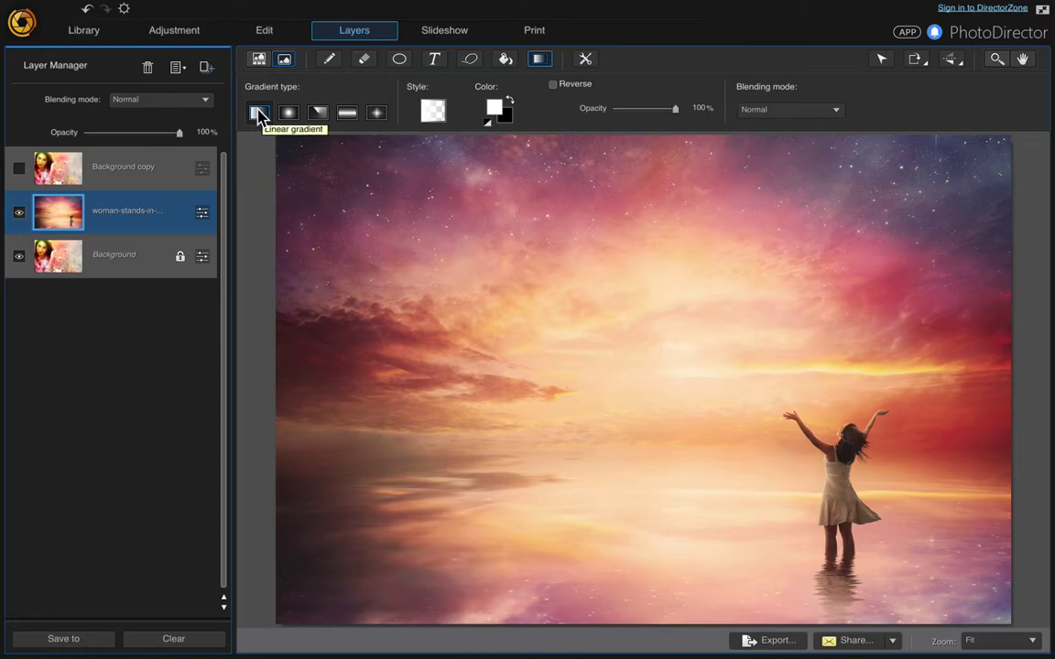
# Drag a horizontal linear white fade across the sunset layer's left half, undoing a diagonal attempt.
pyautogui.click(261, 115)
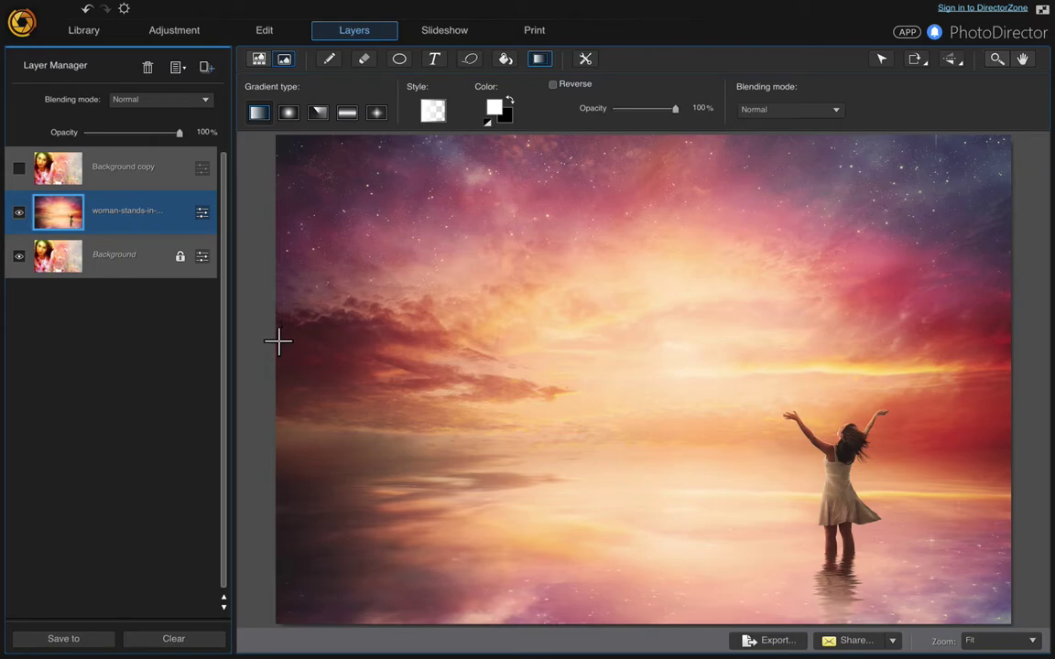
pyautogui.moveTo(277, 342); pyautogui.dragTo(758, 340)
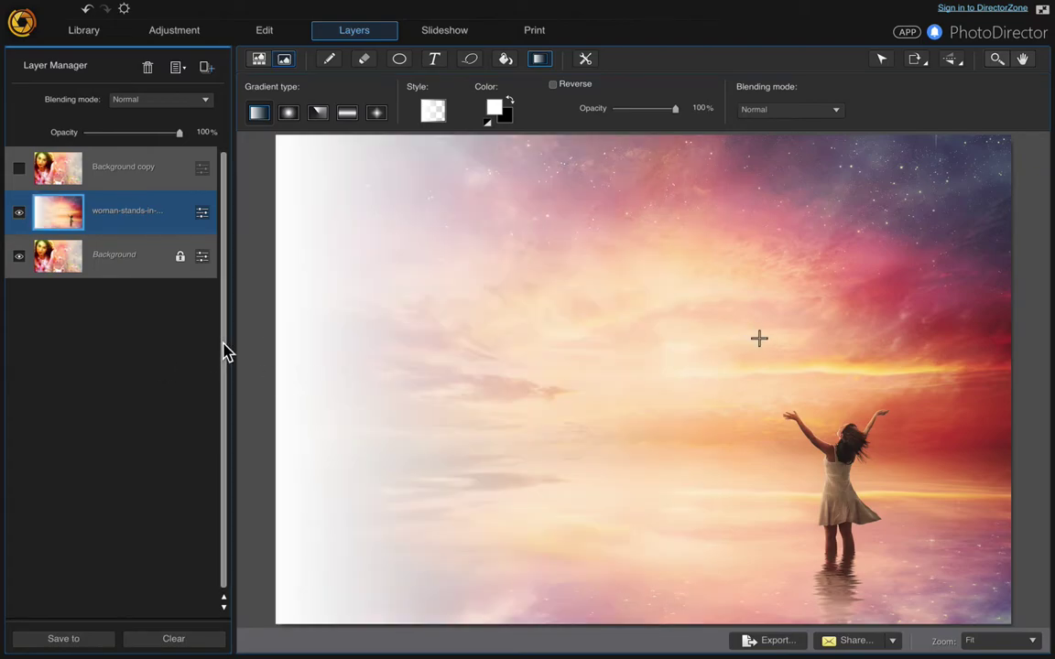
pyautogui.moveTo(277, 316); pyautogui.dragTo(752, 318)
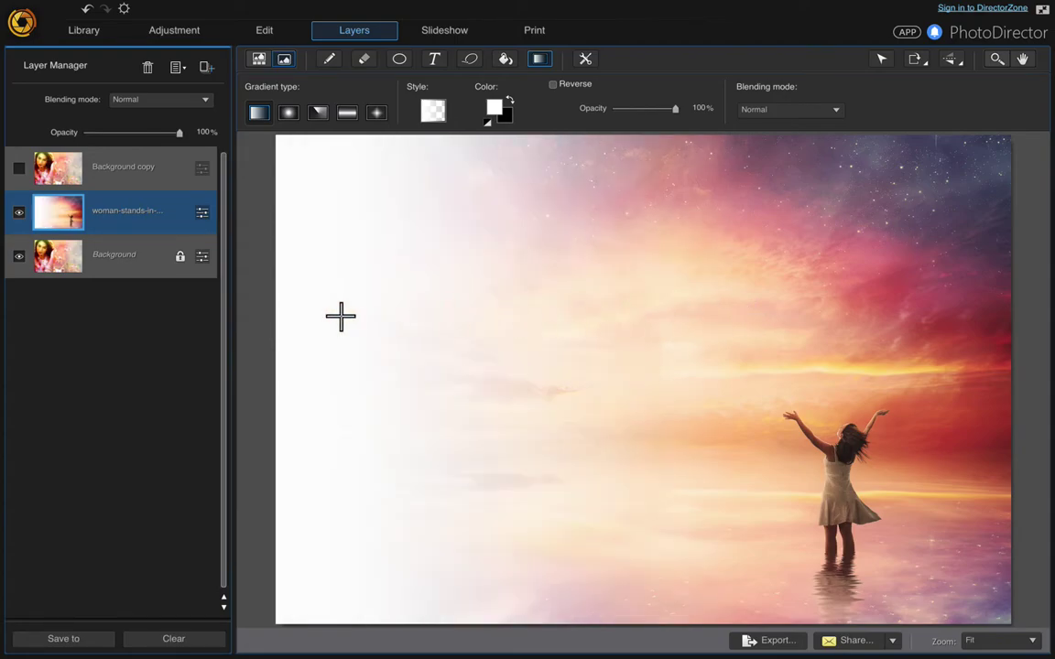
pyautogui.moveTo(281, 318); pyautogui.dragTo(768, 313)
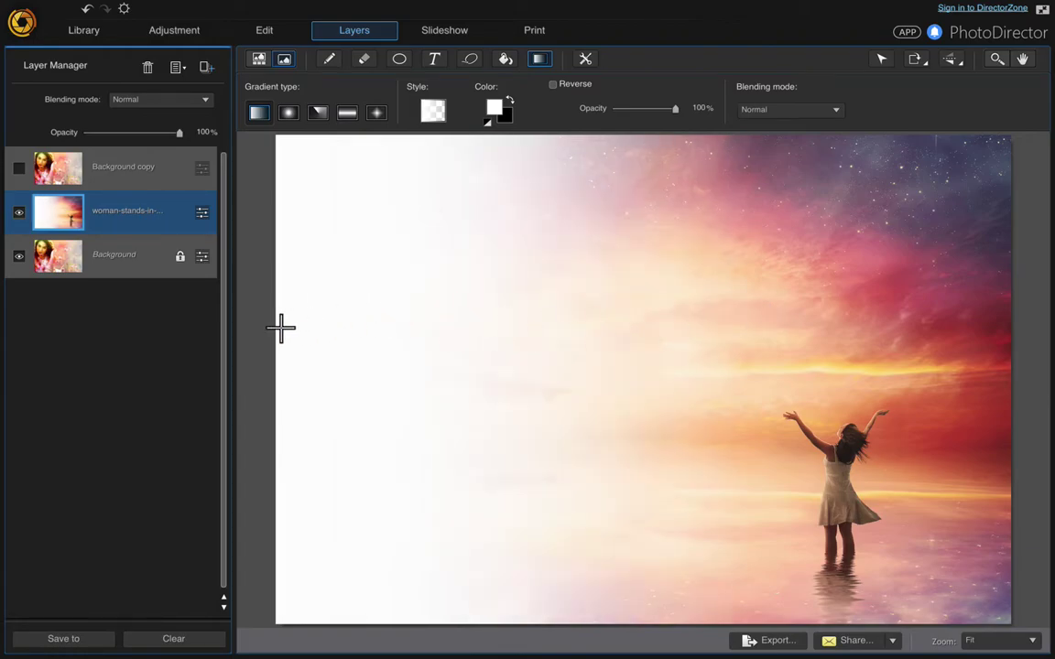
pyautogui.moveTo(280, 327); pyautogui.dragTo(747, 331)
pyautogui.moveTo(668, 302); pyautogui.dragTo(577, 334)
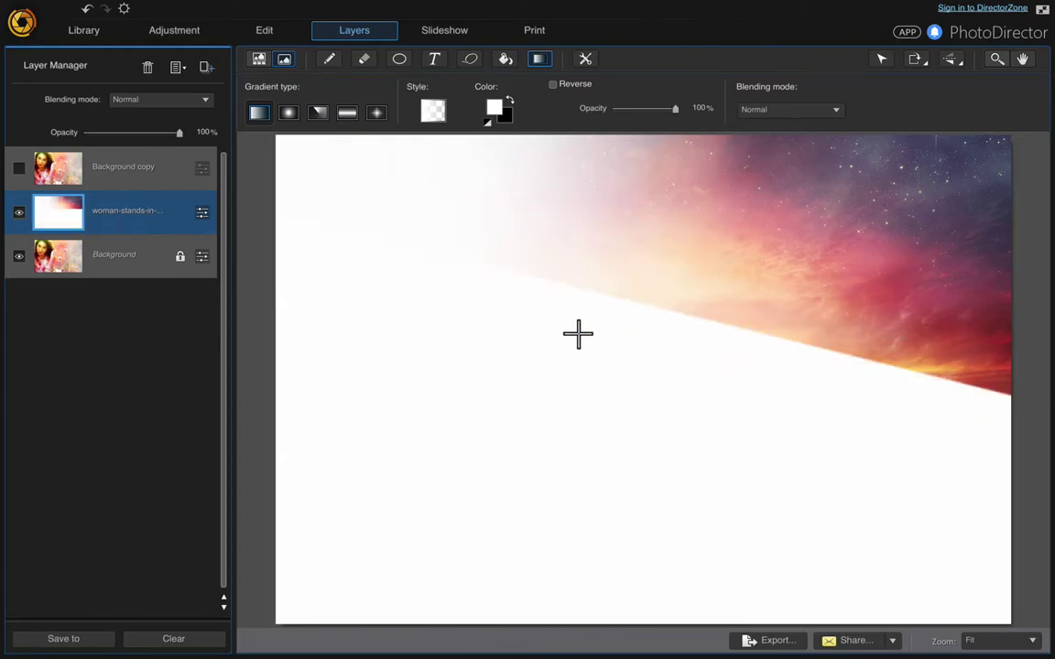
pyautogui.click(86, 9)
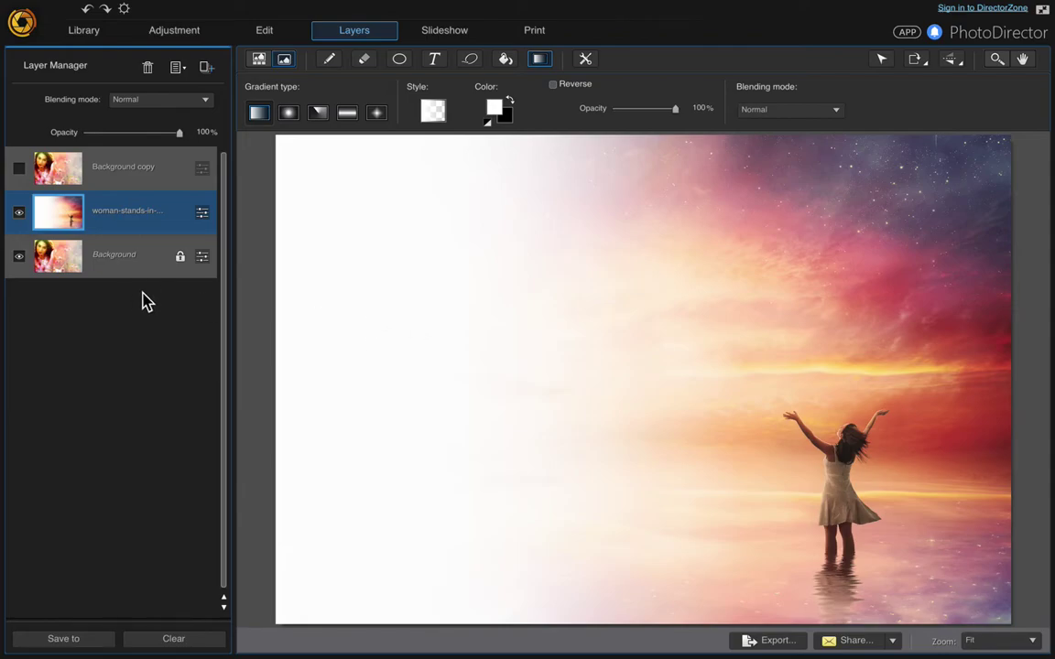
# Make the Background copy visible again and set its blending mode to Multiply.
pyautogui.click(19, 167)
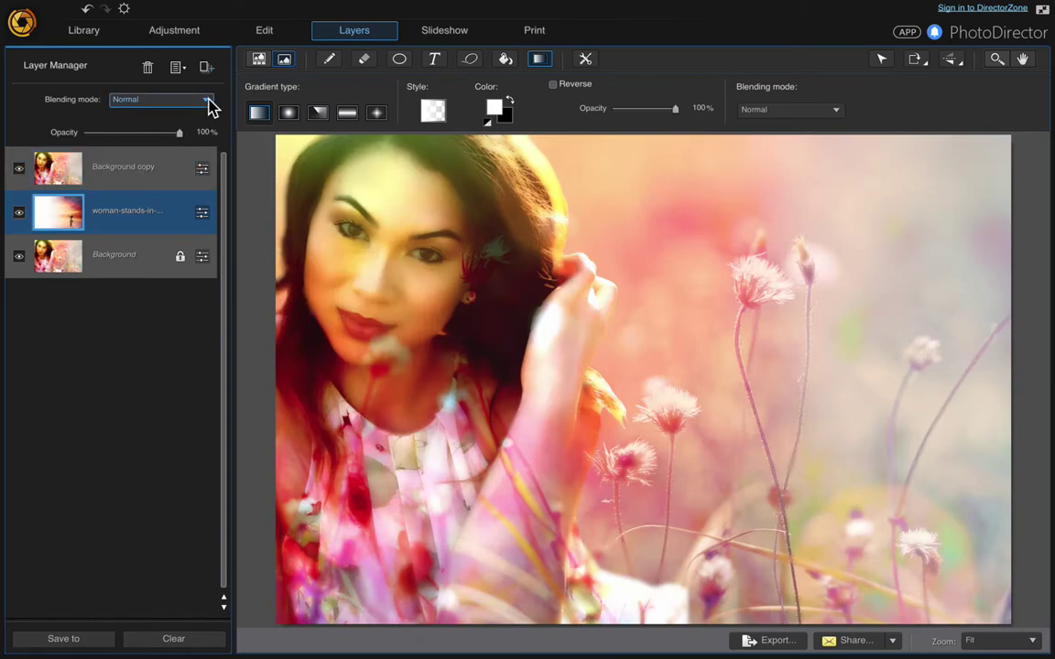
pyautogui.click(128, 172)
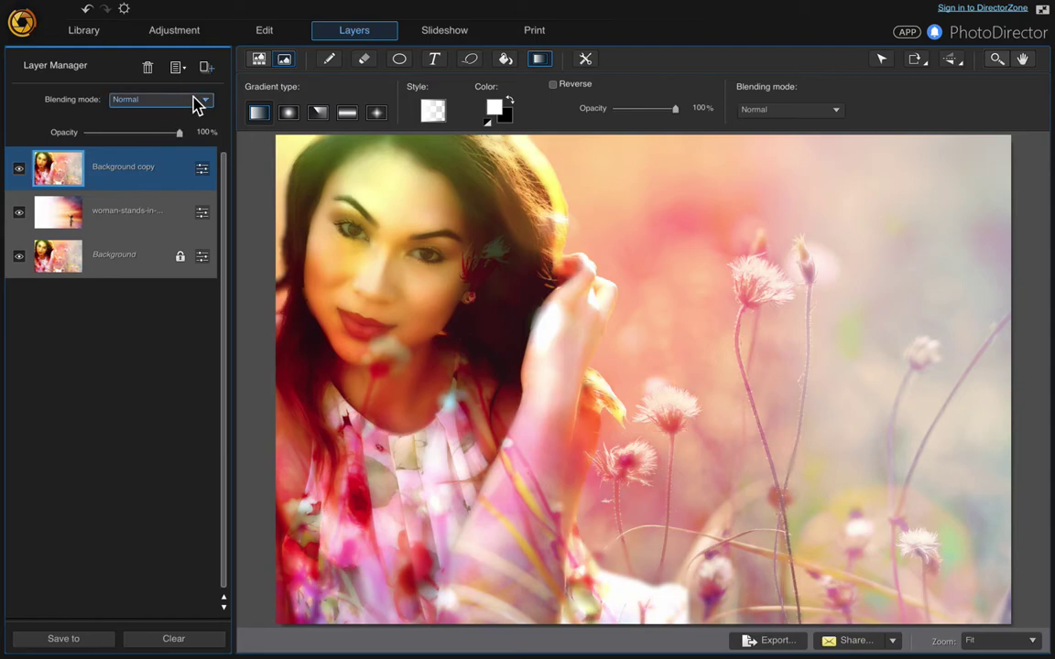
pyautogui.click(206, 103)
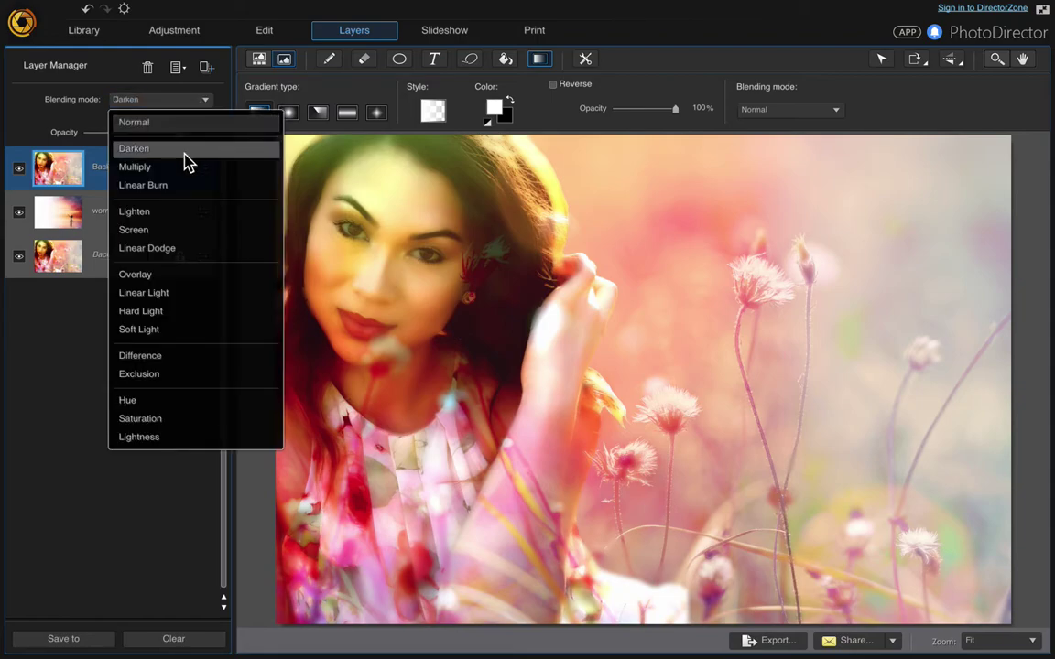
pyautogui.click(174, 176)
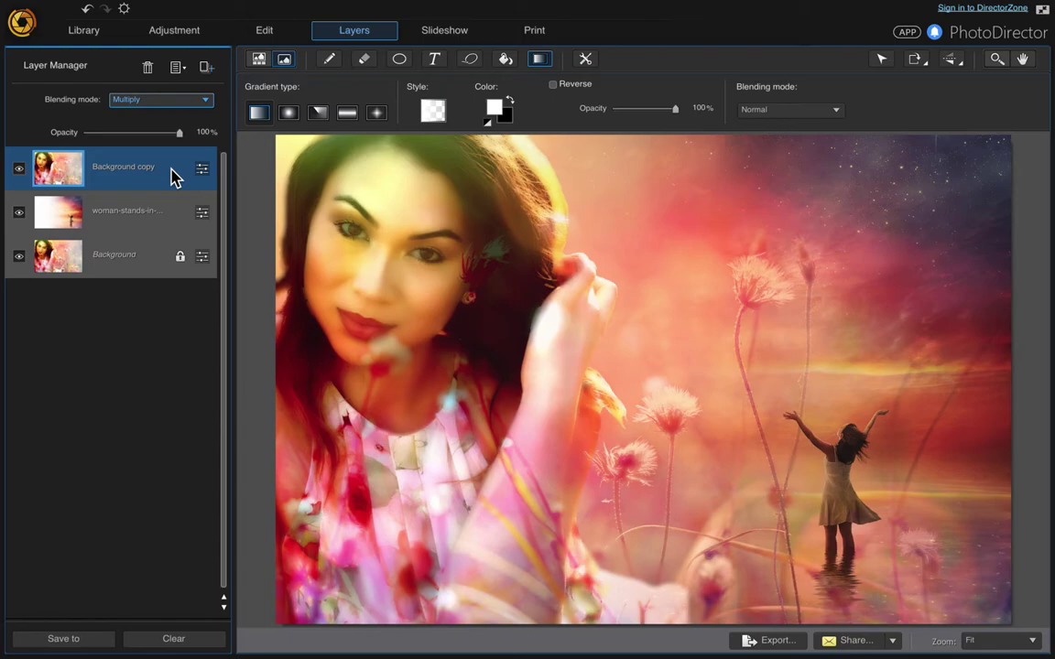
# Save a virtual copy for editing and apply the third Lens flare overlay template.
pyautogui.click(269, 33)
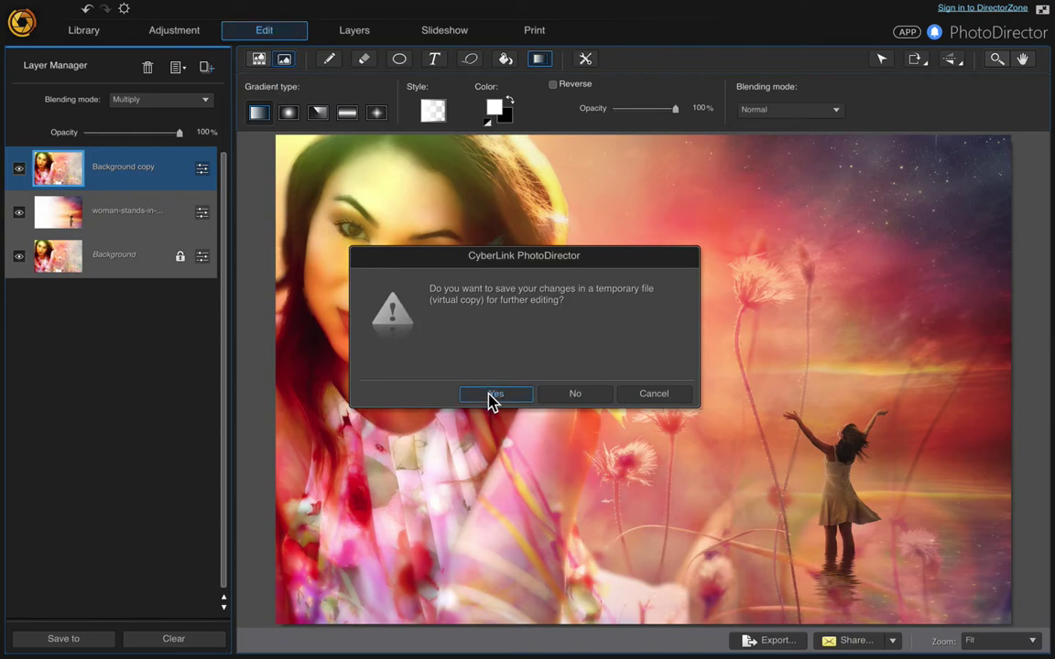
pyautogui.click(493, 395)
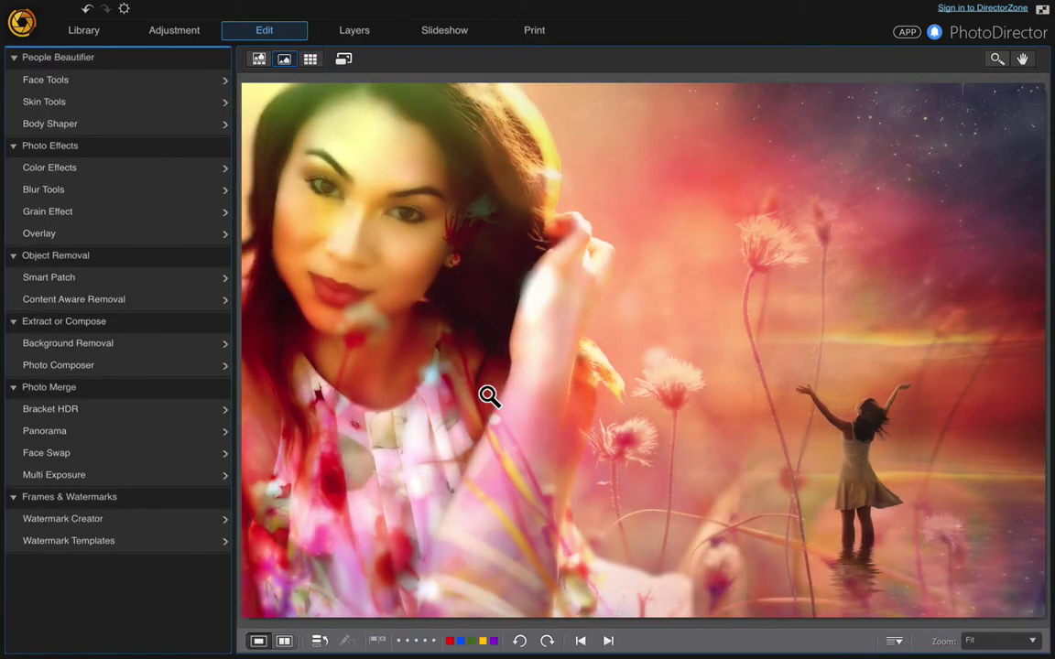
pyautogui.click(191, 240)
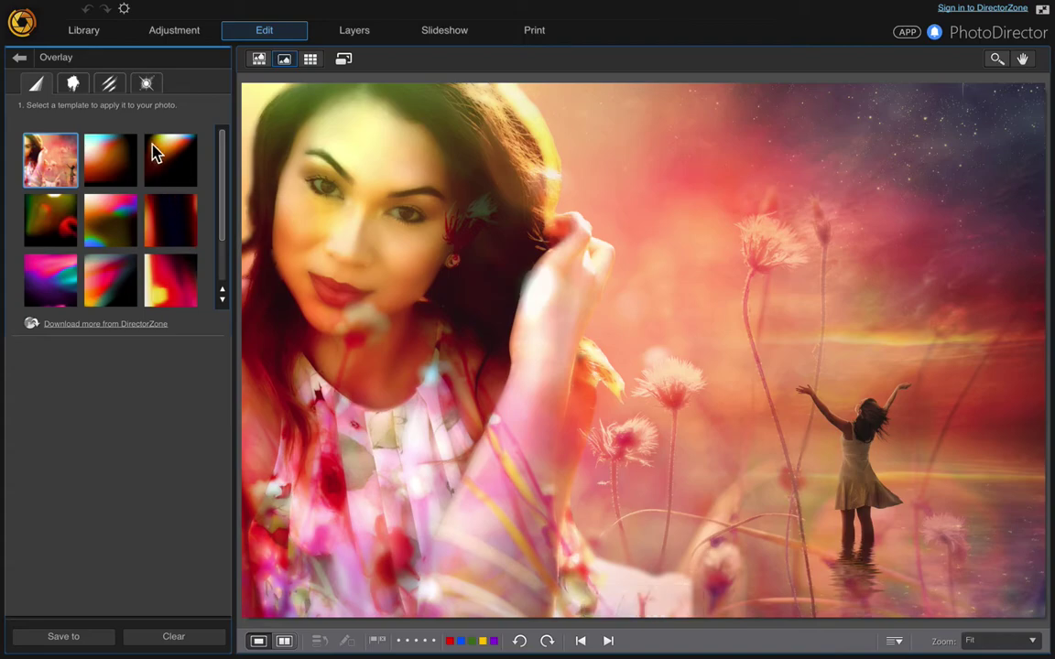
pyautogui.click(147, 87)
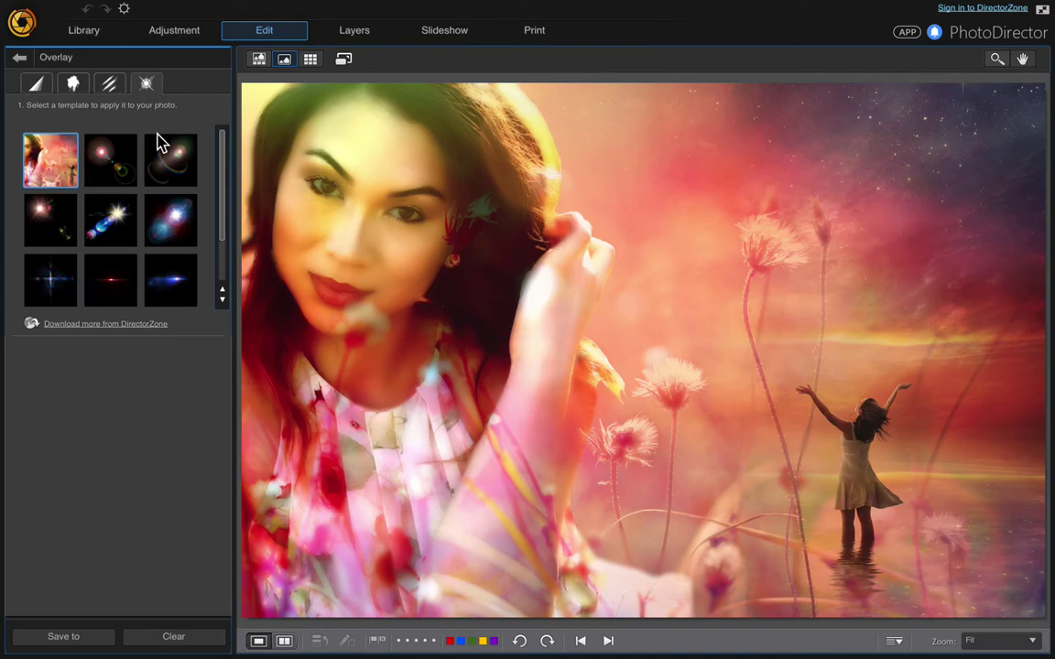
pyautogui.click(160, 155)
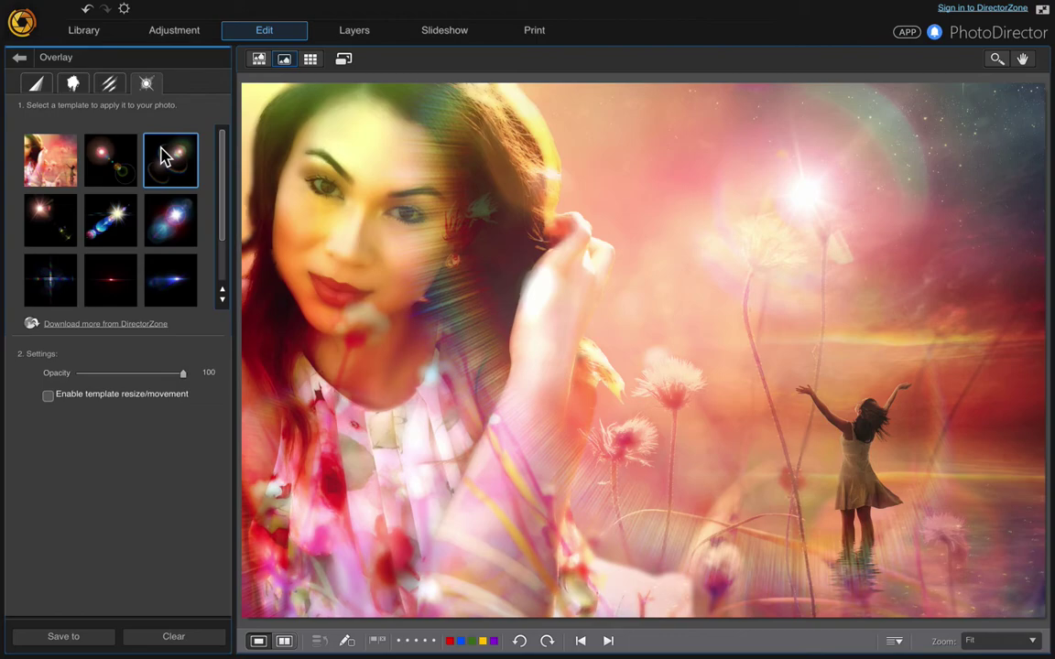
# Merge the edits back into Layers and lower the lens flare layer's opacity to 85%.
pyautogui.click(363, 33)
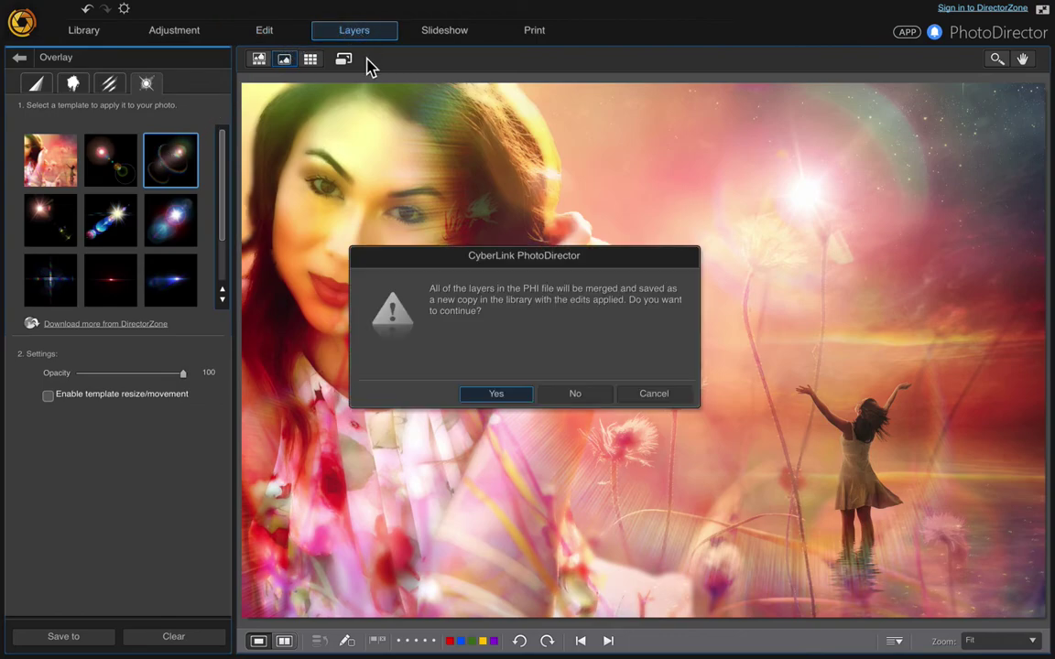
pyautogui.click(493, 394)
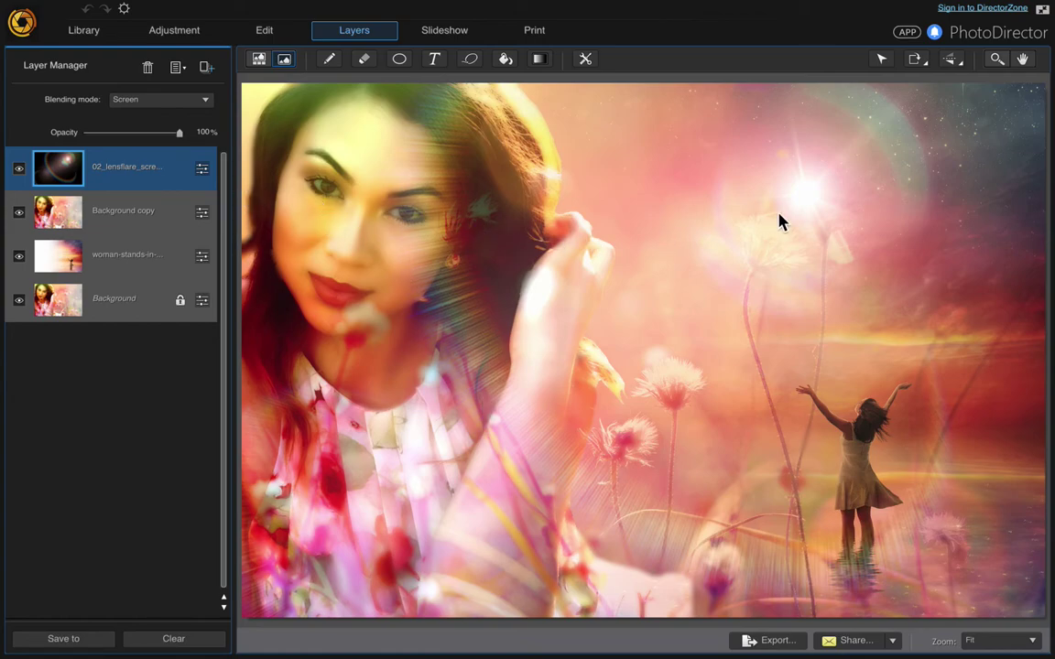
pyautogui.moveTo(179, 132)
pyautogui.mouseDown()
pyautogui.moveTo(129, 137)
pyautogui.moveTo(166, 139)
pyautogui.mouseUp()
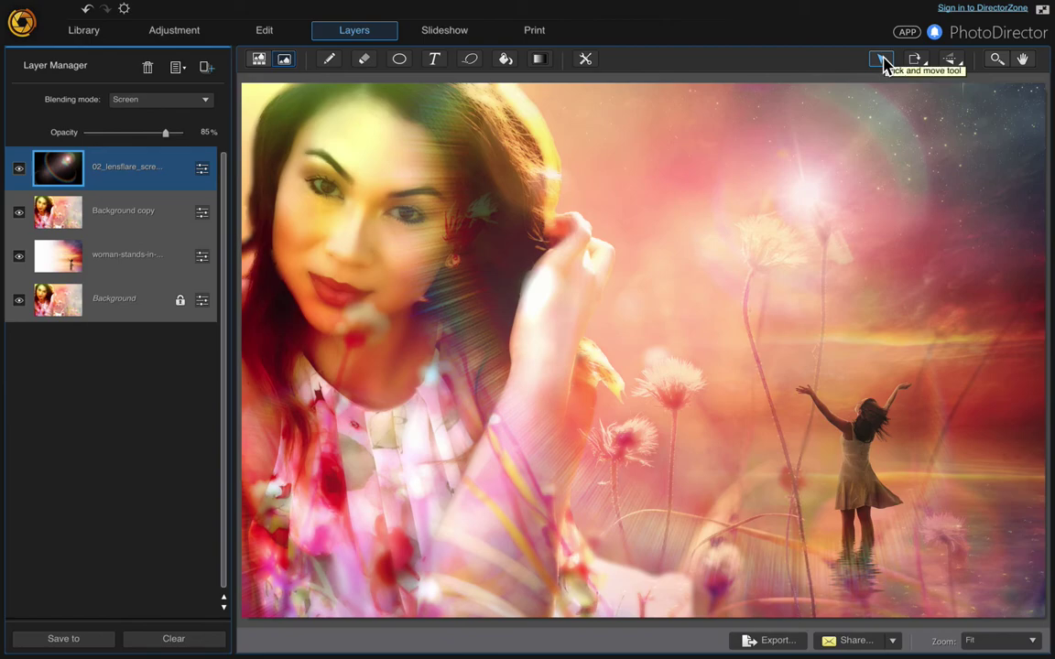
# Shift the lens flare slightly right with the Pick and move tool.
pyautogui.click(885, 64)
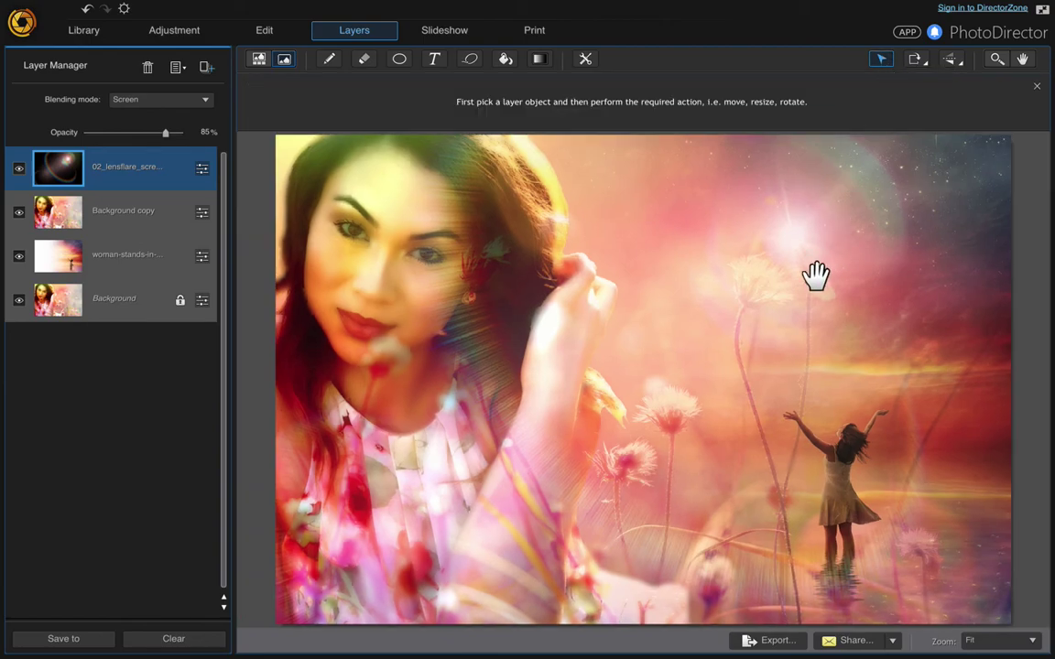
pyautogui.moveTo(821, 268); pyautogui.dragTo(895, 244)
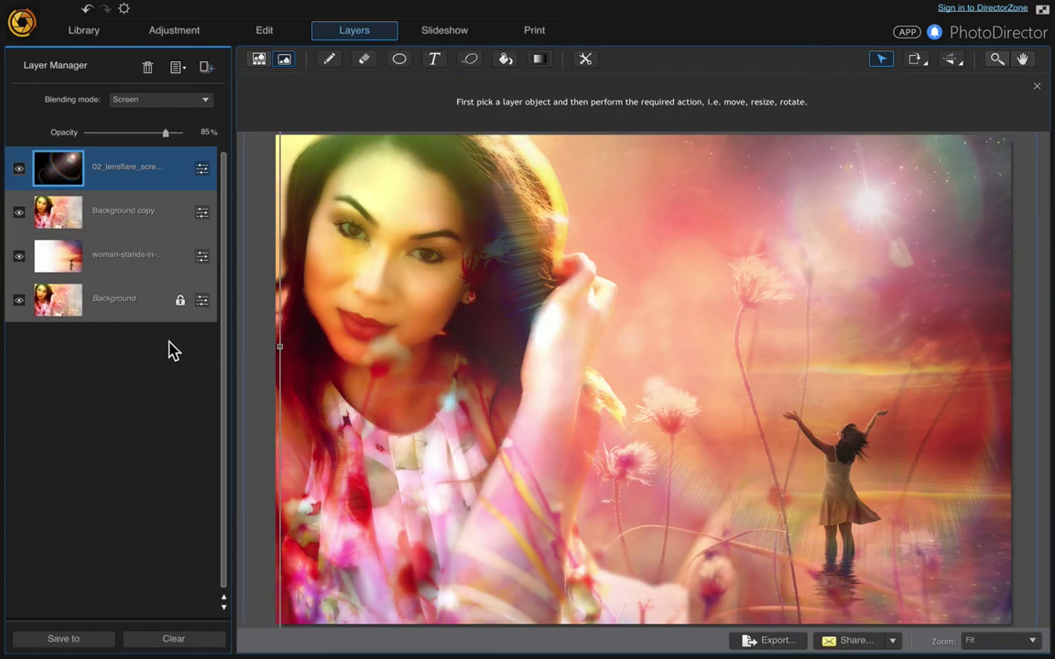
pyautogui.click(137, 305)
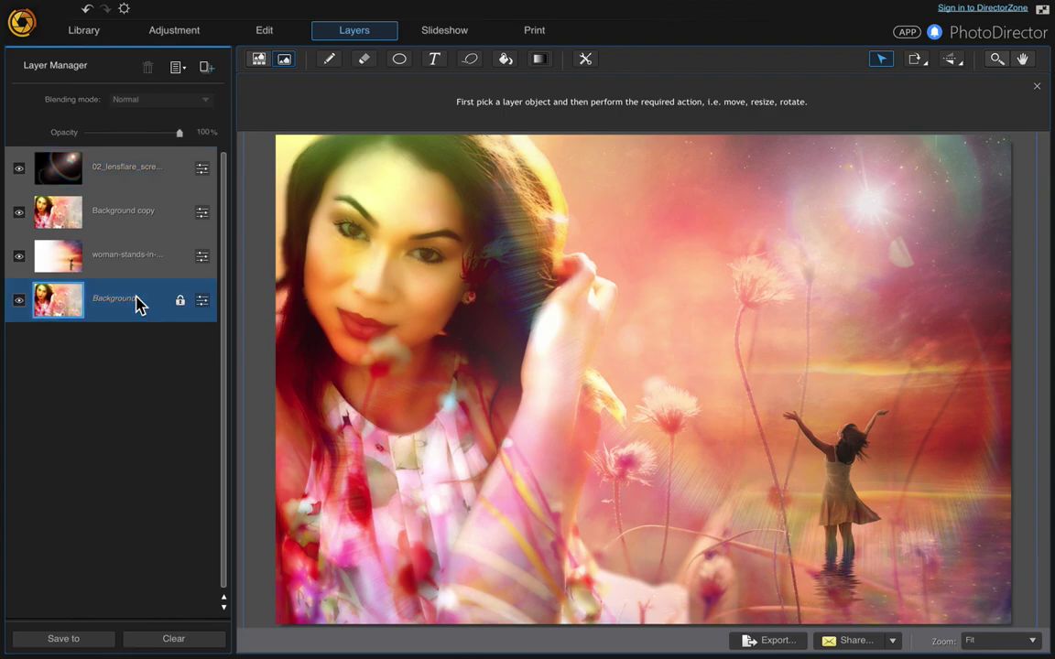